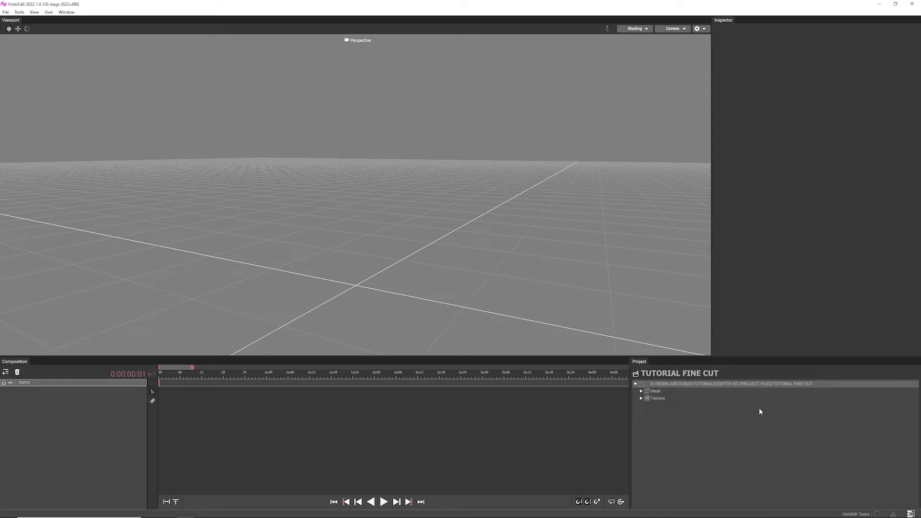
Load the Mesh clip into the composition and add the Texture clip to the same track.
{"action": "left_click", "coordinate": [654, 391]}
{"action": "left_click_drag", "start_coordinate": [643, 398], "coordinate": [102, 450]}
{"action": "left_click_drag", "start_coordinate": [664, 401], "coordinate": [90, 401]}
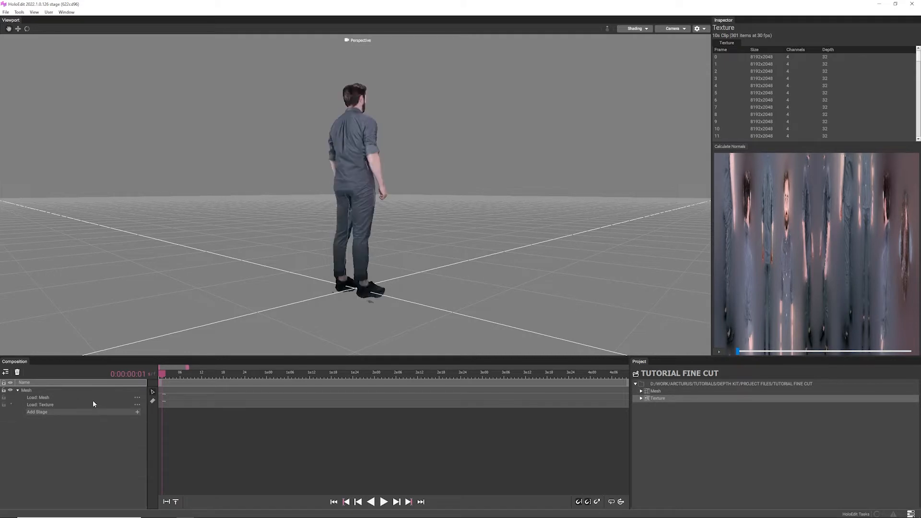
Orbit around to the figure's front, preview the clip's playback and return the playhead to frame 0.
{"action": "middle_click_drag", "start_coordinate": [355, 287], "coordinate": [151, 359]}
{"action": "key", "text": "space"}
{"action": "left_click_drag", "start_coordinate": [306, 376], "coordinate": [160, 413]}
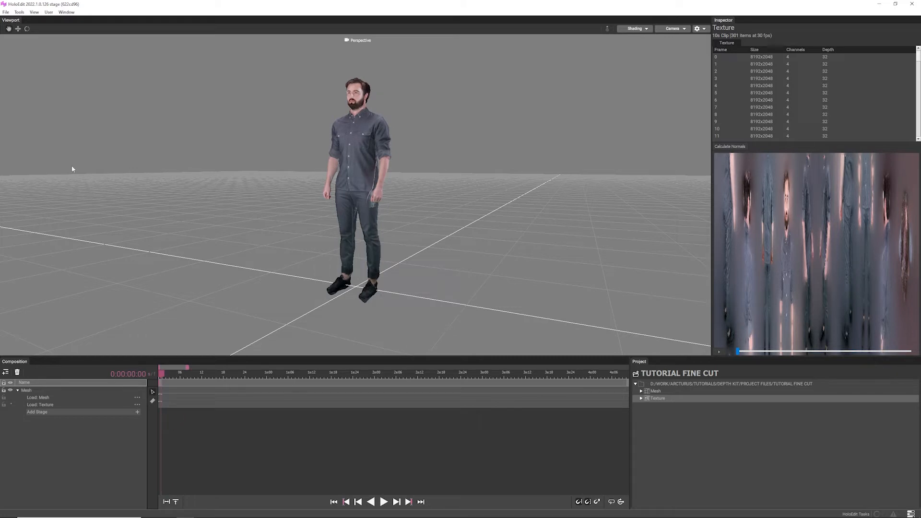
Save the composition as LoadAsset_Demo in the DEMO folder.
{"action": "left_click", "coordinate": [6, 12]}
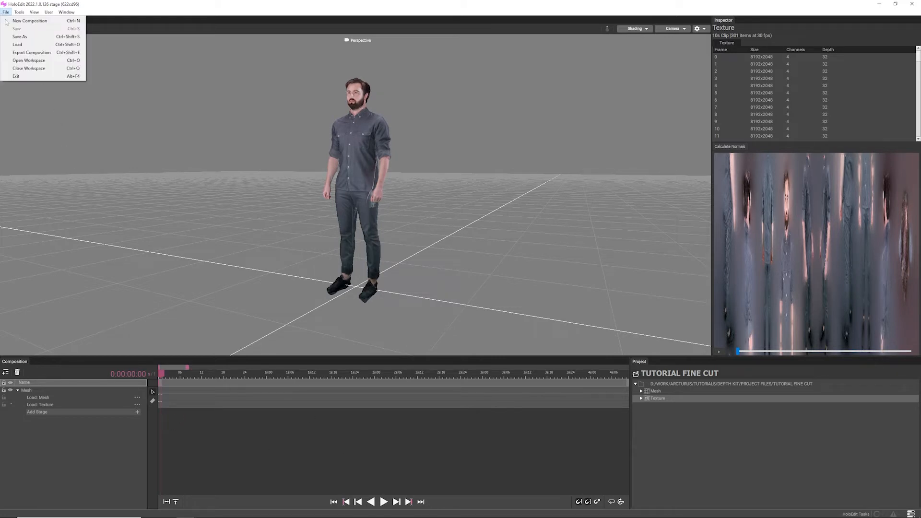
{"action": "left_click", "coordinate": [14, 38]}
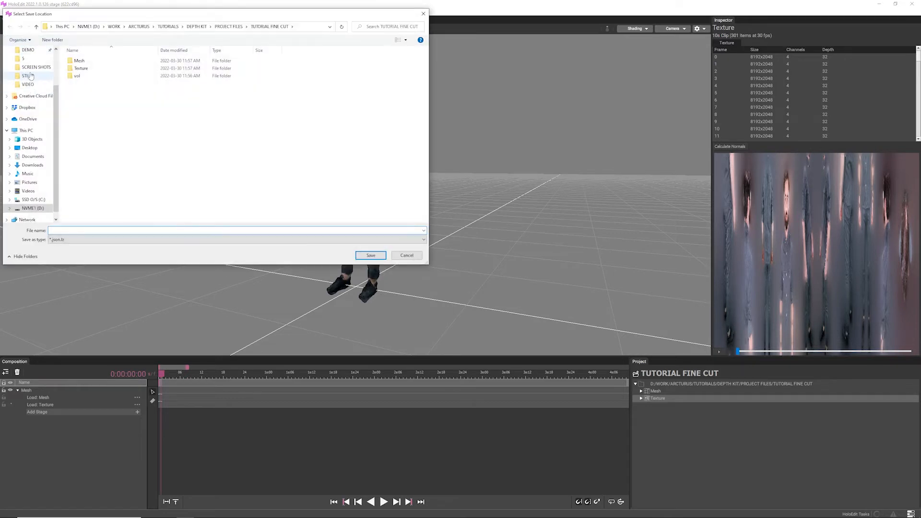
{"action": "left_click", "coordinate": [28, 50]}
{"action": "left_click", "coordinate": [156, 231]}
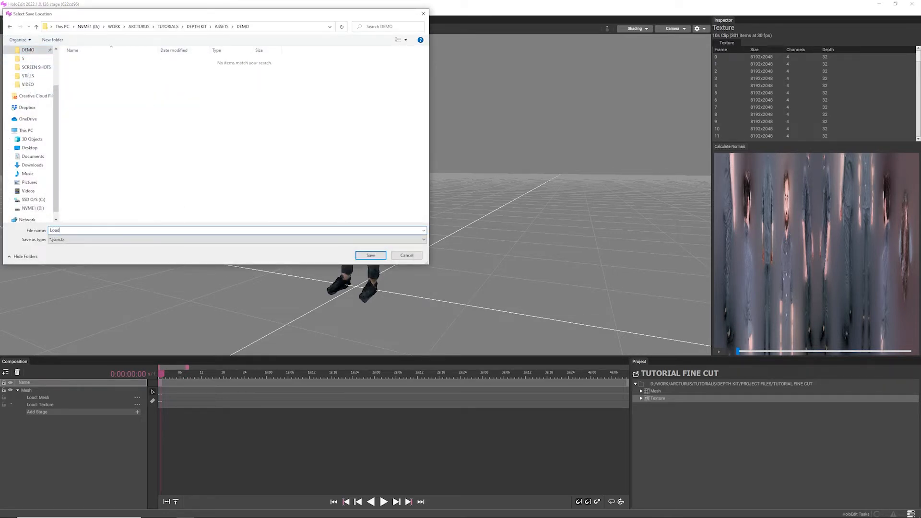
{"action": "type", "text": "LoadAsset_Demop"}
{"action": "key", "text": "Return"}
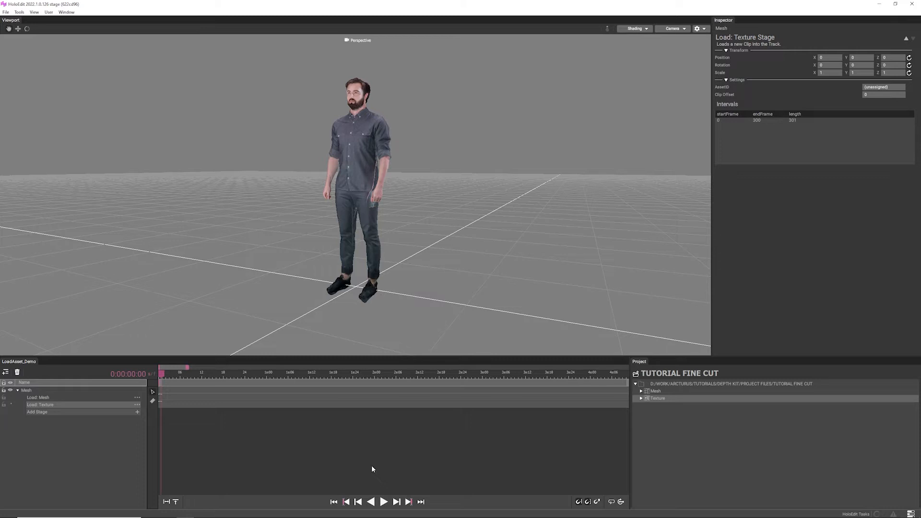
Move the playhead to 0:00:01:00, add a Remesh stage to the Mesh track and show its settings.
{"action": "left_click_drag", "start_coordinate": [168, 374], "coordinate": [269, 382]}
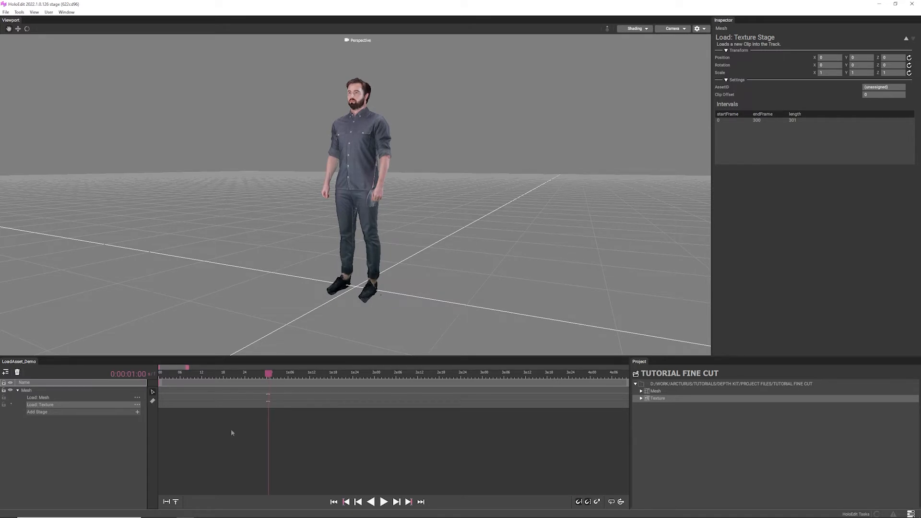
{"action": "left_click", "coordinate": [137, 412]}
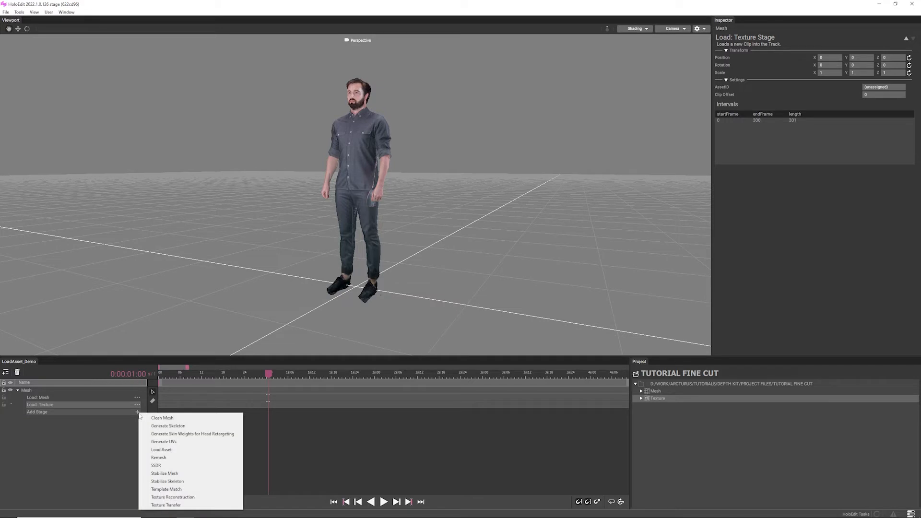
{"action": "left_click", "coordinate": [159, 458]}
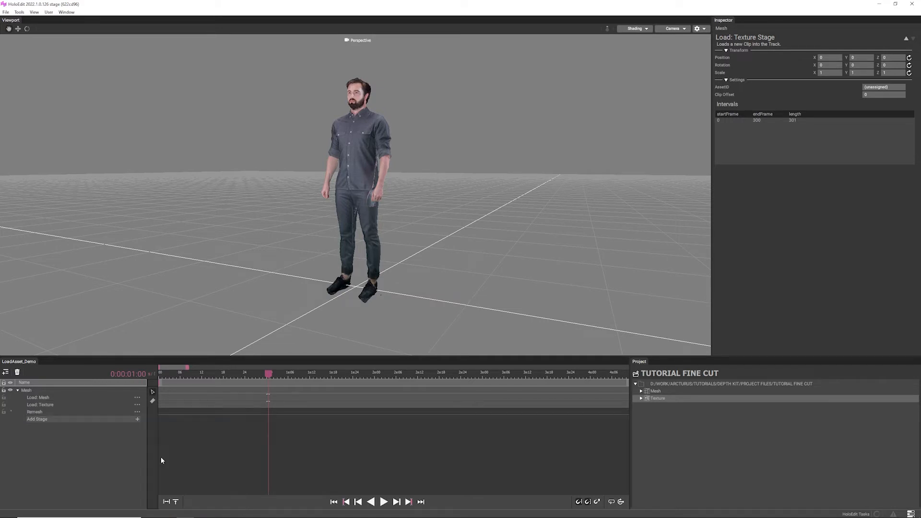
{"action": "left_click", "coordinate": [52, 412]}
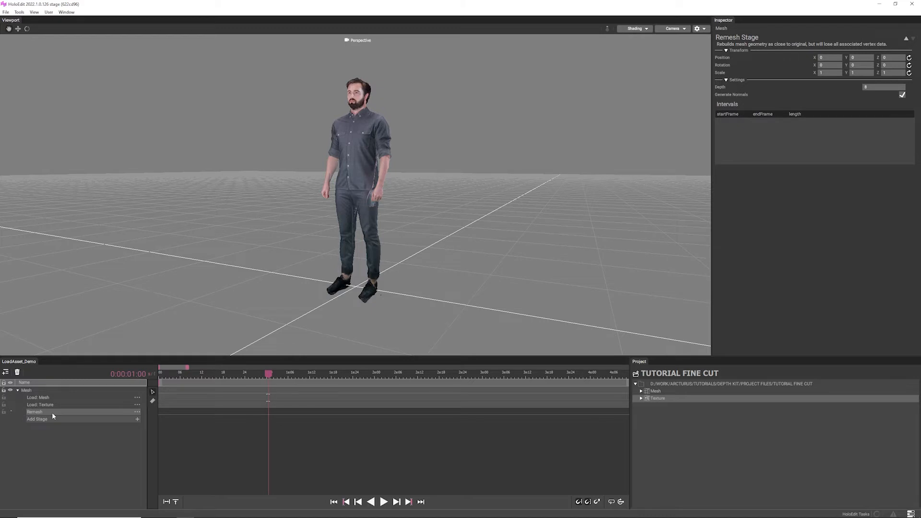
Add a Clean Mesh stage after the Remesh stage and show its settings.
{"action": "left_click", "coordinate": [138, 422]}
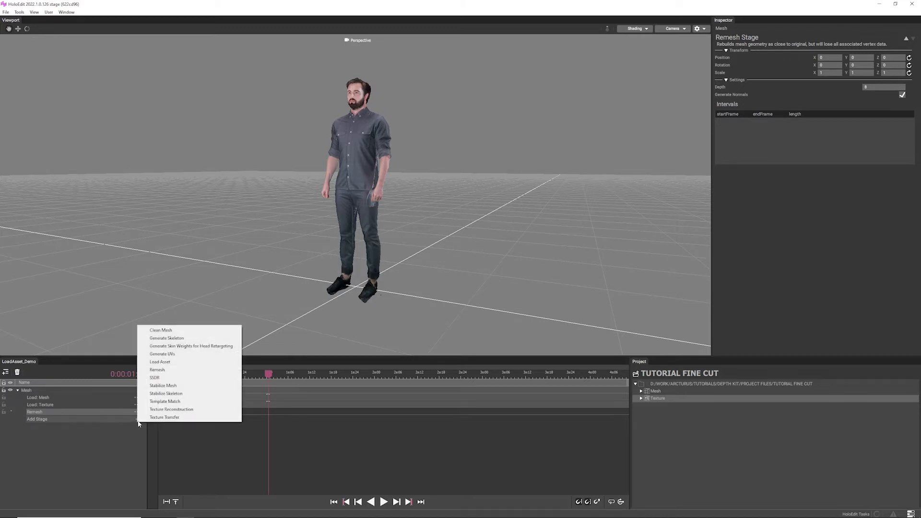
{"action": "left_click", "coordinate": [166, 331]}
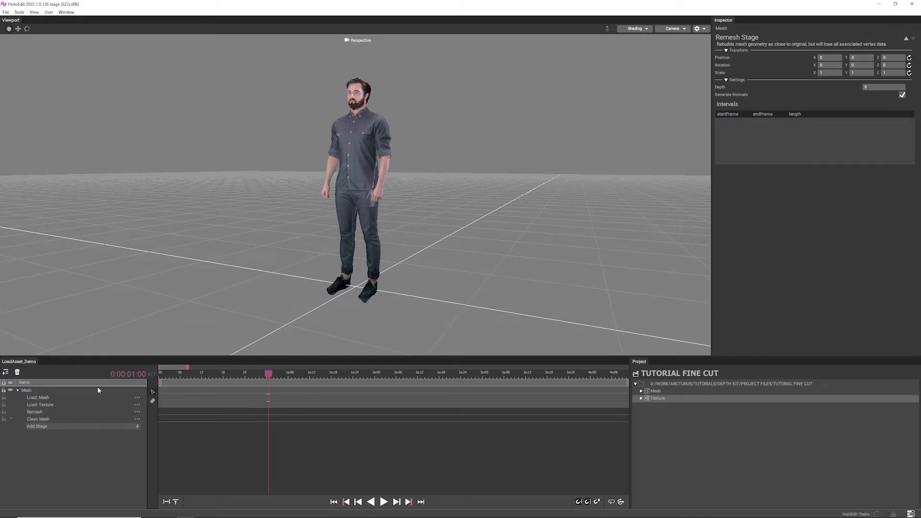
{"action": "left_click", "coordinate": [52, 419]}
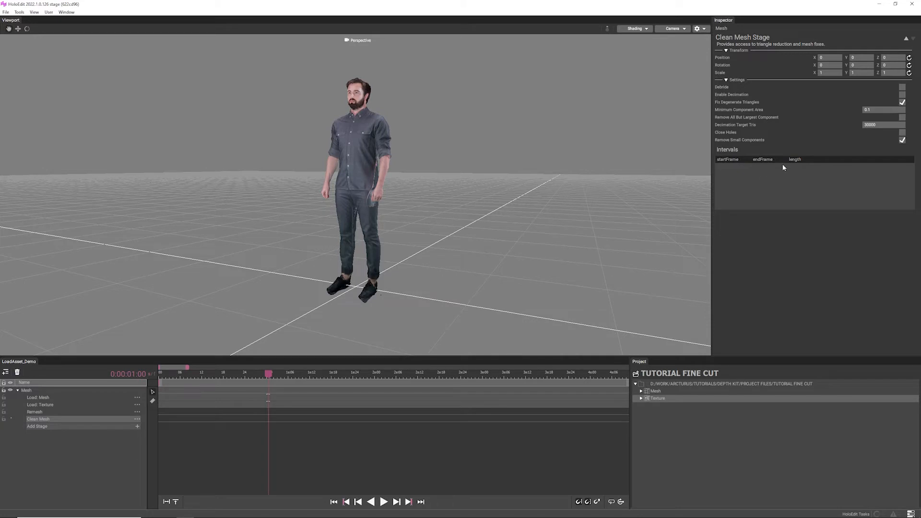
Enable decimation on the Clean Mesh stage and set the decimation target to 35000 tris.
{"action": "left_click", "coordinate": [903, 95]}
{"action": "left_click", "coordinate": [889, 126]}
{"action": "type", "text": "35000"}
{"action": "key", "text": "Return"}
{"action": "left_click", "coordinate": [246, 444]}
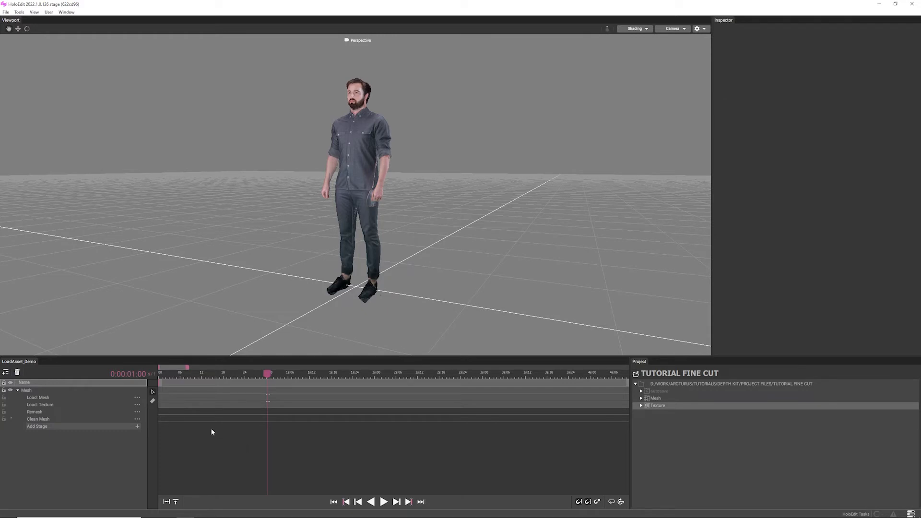
Add intervals covering frames 9–22 on the Remesh and Clean Mesh stages and process them.
{"action": "left_click_drag", "start_coordinate": [191, 408], "coordinate": [237, 420]}
{"action": "right_click", "coordinate": [214, 418]}
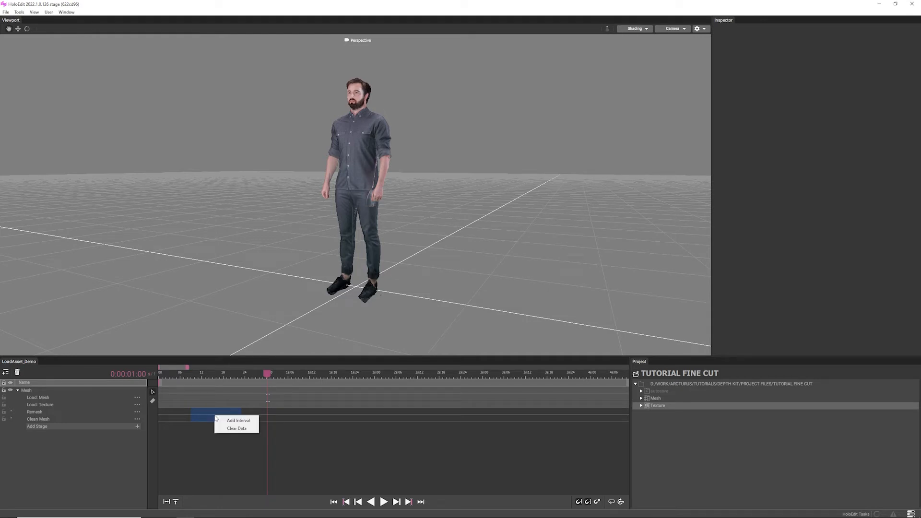
{"action": "left_click", "coordinate": [238, 420]}
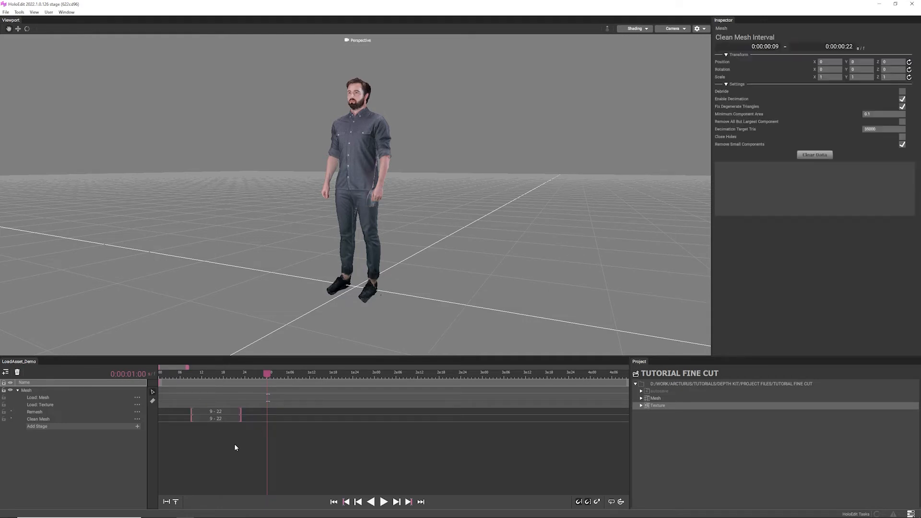
{"action": "right_click", "coordinate": [226, 414]}
{"action": "left_click", "coordinate": [232, 417]}
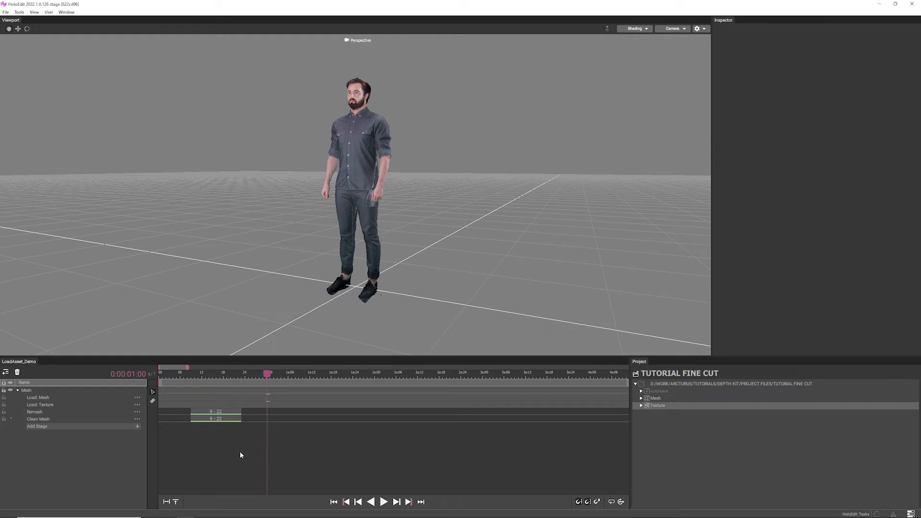
Add a Stabilize Mesh stage after the Clean Mesh stage and show its settings.
{"action": "left_click", "coordinate": [138, 426]}
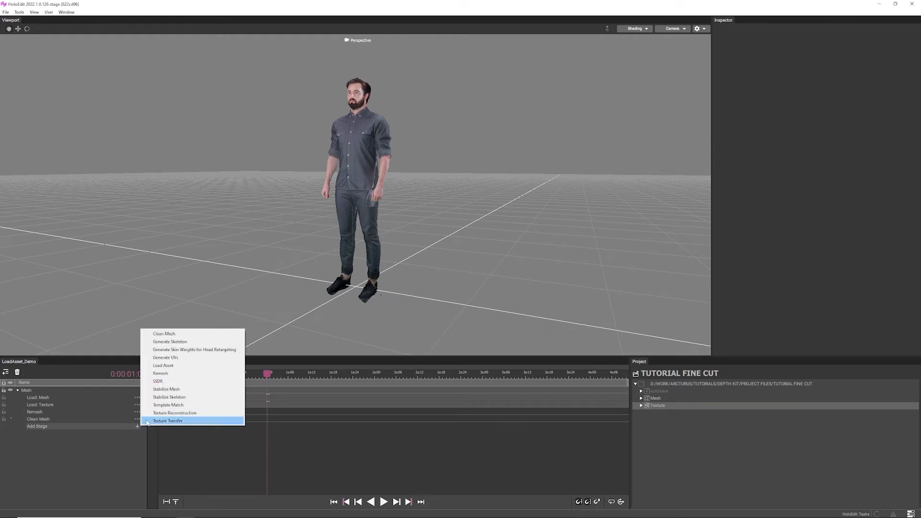
{"action": "left_click", "coordinate": [166, 389]}
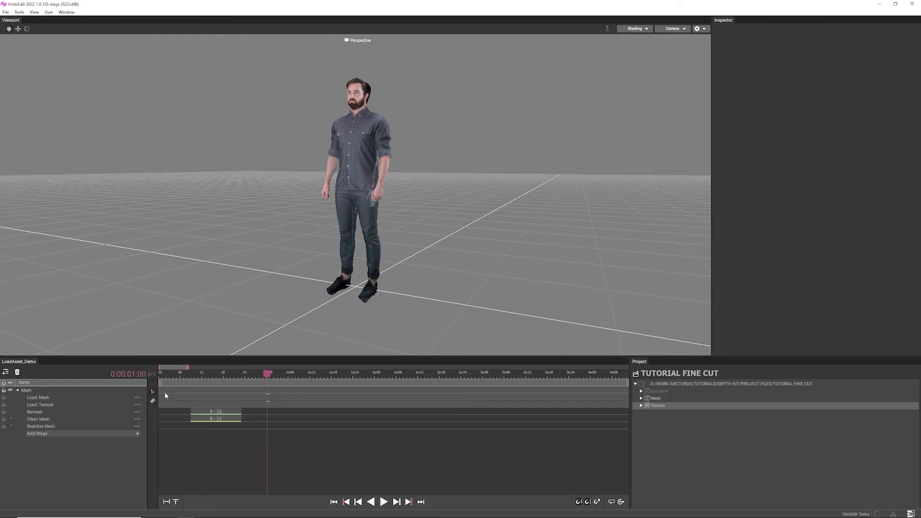
{"action": "left_click", "coordinate": [54, 425]}
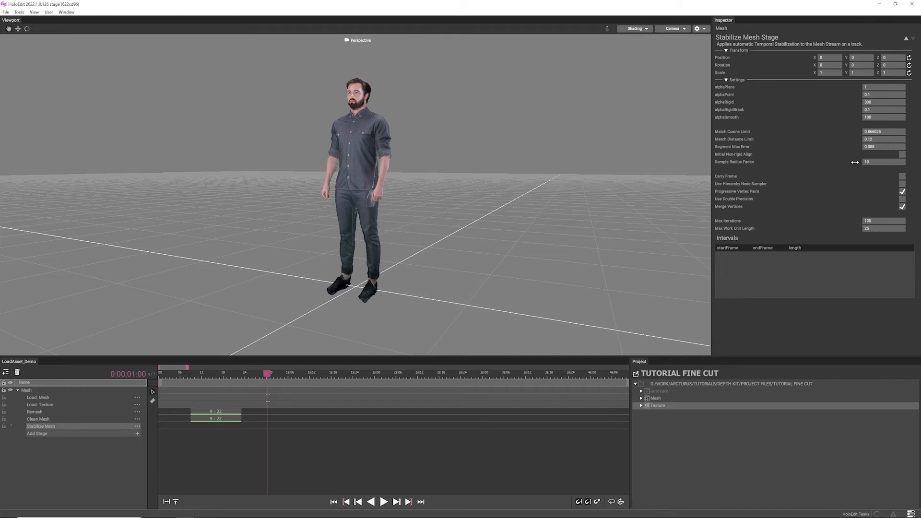
Set the Stabilize Mesh stage's Sample Radius Factor to 14 and enable Use Hierarchy Node Sampler and Use Double Precision.
{"action": "key", "text": "Return"}
{"action": "left_click", "coordinate": [902, 184]}
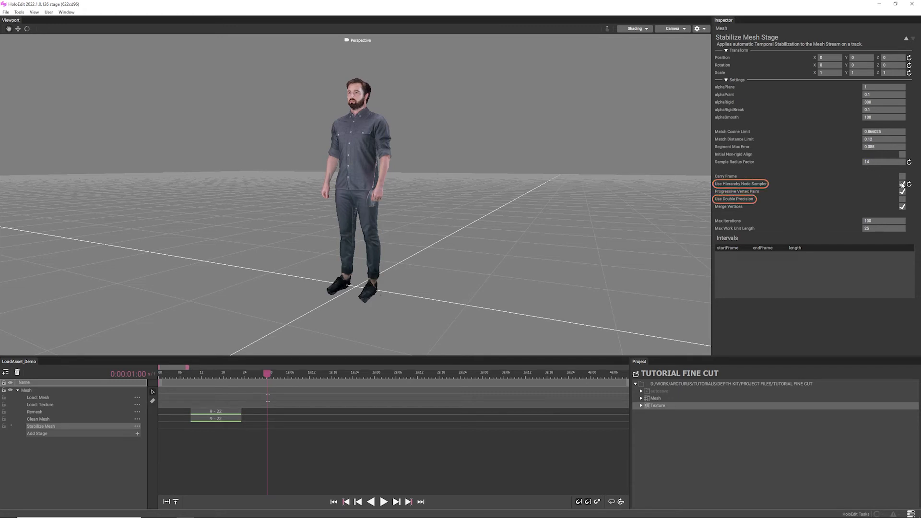
{"action": "left_click", "coordinate": [902, 199]}
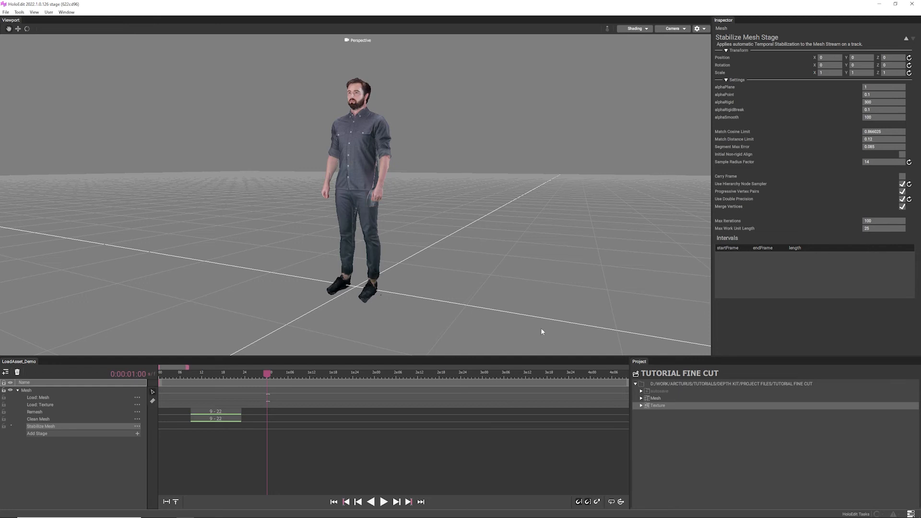
Add a Generate UVs stage after the Stabilize Mesh stage and show its settings.
{"action": "left_click", "coordinate": [137, 433]}
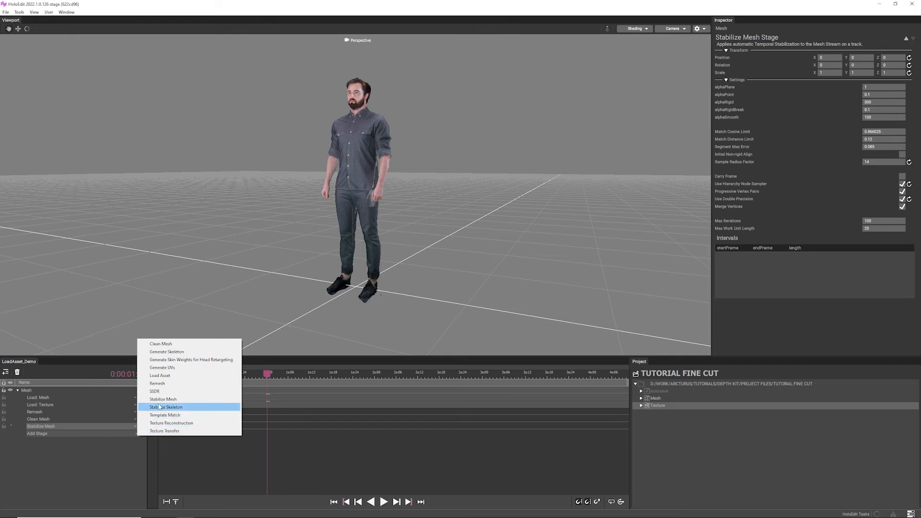
{"action": "left_click", "coordinate": [160, 368]}
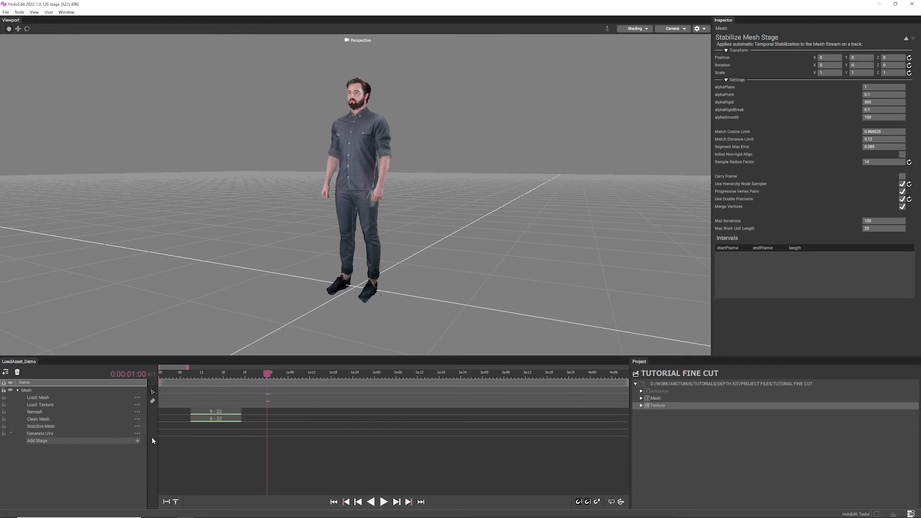
{"action": "left_click", "coordinate": [51, 435]}
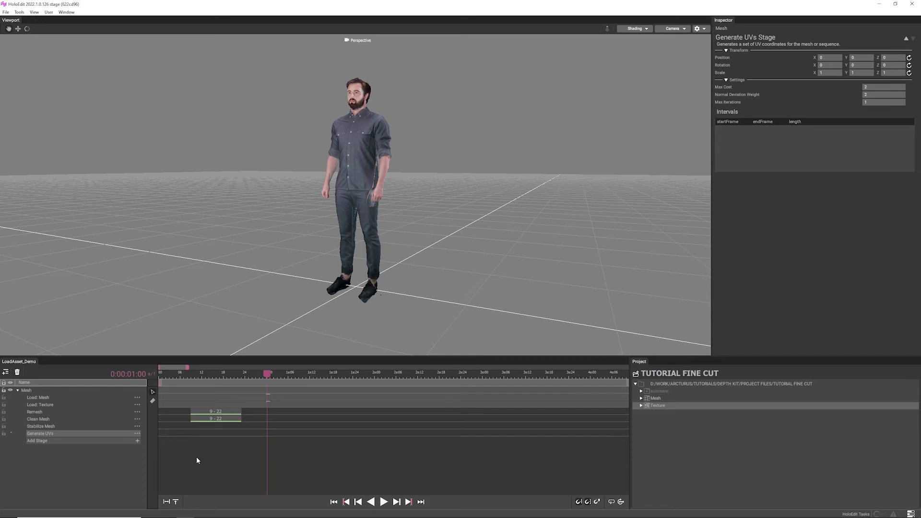
Add a Texture Transfer stage and assign the Load: Texture stage as its texture source.
{"action": "left_click", "coordinate": [138, 440]}
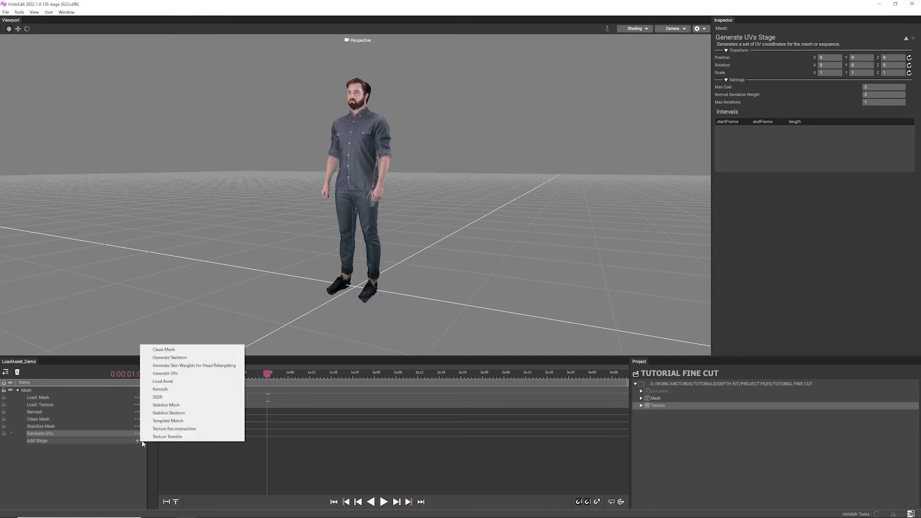
{"action": "left_click", "coordinate": [158, 437]}
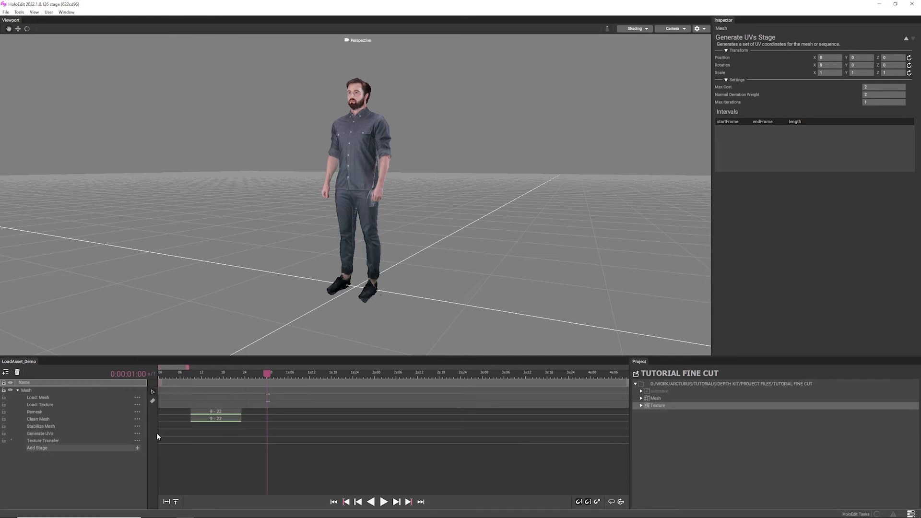
{"action": "left_click", "coordinate": [44, 441]}
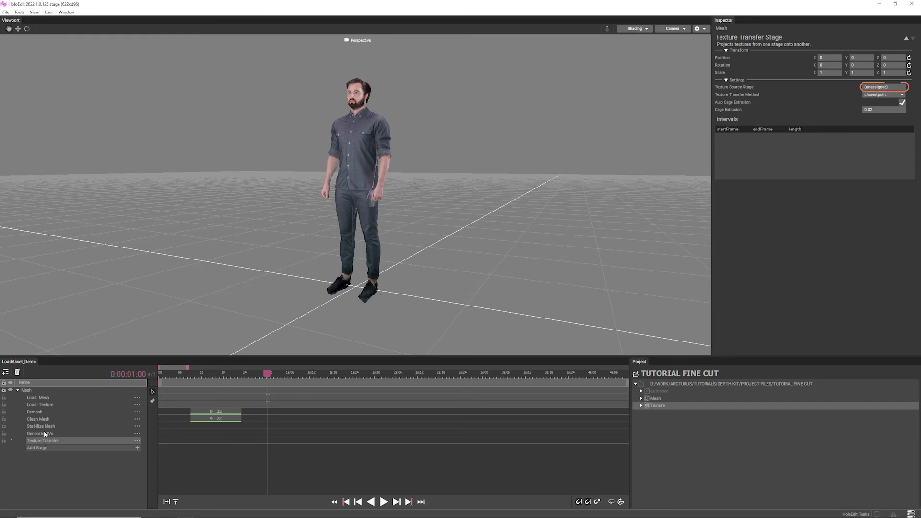
{"action": "left_click_drag", "start_coordinate": [37, 404], "coordinate": [874, 86]}
Add intervals over frames 9–22 on the Stabilize Mesh, Generate UVs and Texture Transfer stages and process them.
{"action": "mouse_move", "coordinate": [215, 425]}
{"action": "left_mouse_down"}
{"action": "mouse_move", "coordinate": [240, 427]}
{"action": "mouse_move", "coordinate": [232, 424]}
{"action": "left_mouse_up"}
{"action": "right_click", "coordinate": [232, 424]}
{"action": "left_click", "coordinate": [254, 429]}
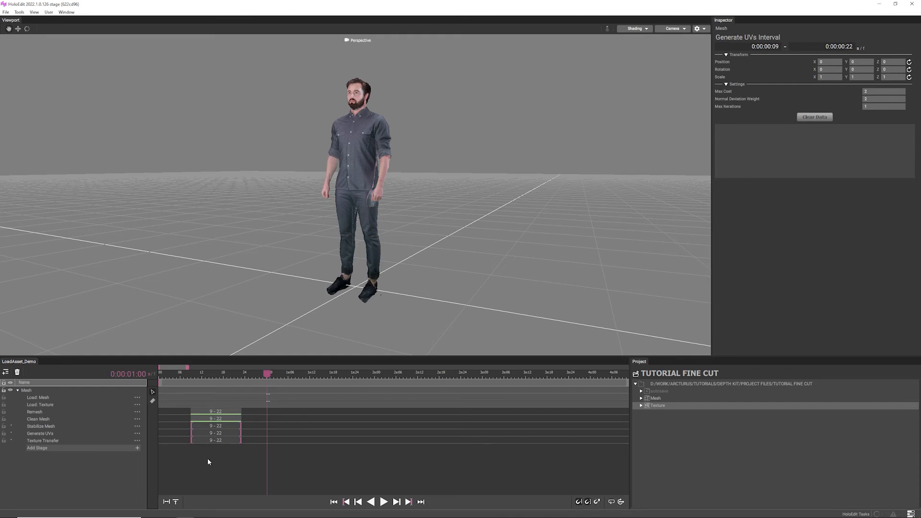
{"action": "right_click", "coordinate": [219, 427]}
{"action": "left_click", "coordinate": [239, 431]}
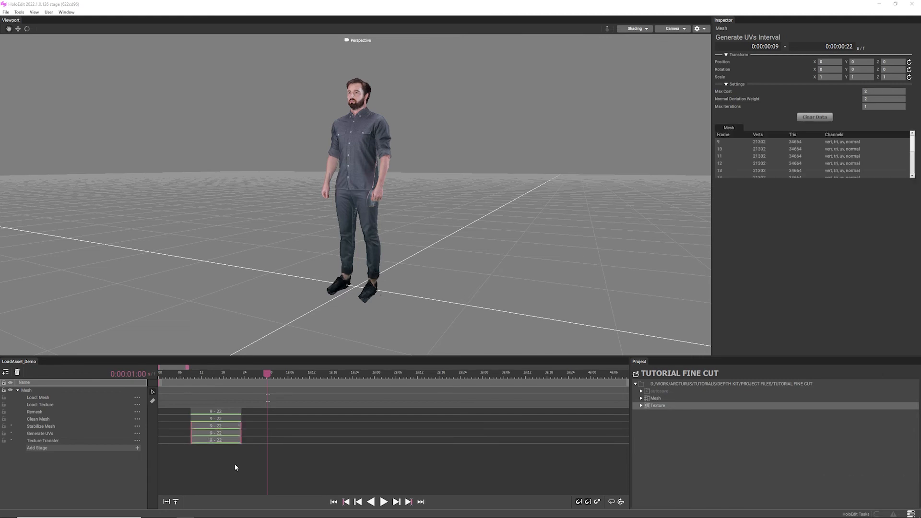
Scrub to frame 11 within the processed interval and add an SSDR stage after the Texture Transfer stage.
{"action": "mouse_move", "coordinate": [213, 376]}
{"action": "left_mouse_down"}
{"action": "mouse_move", "coordinate": [250, 382]}
{"action": "mouse_move", "coordinate": [202, 379]}
{"action": "left_mouse_up"}
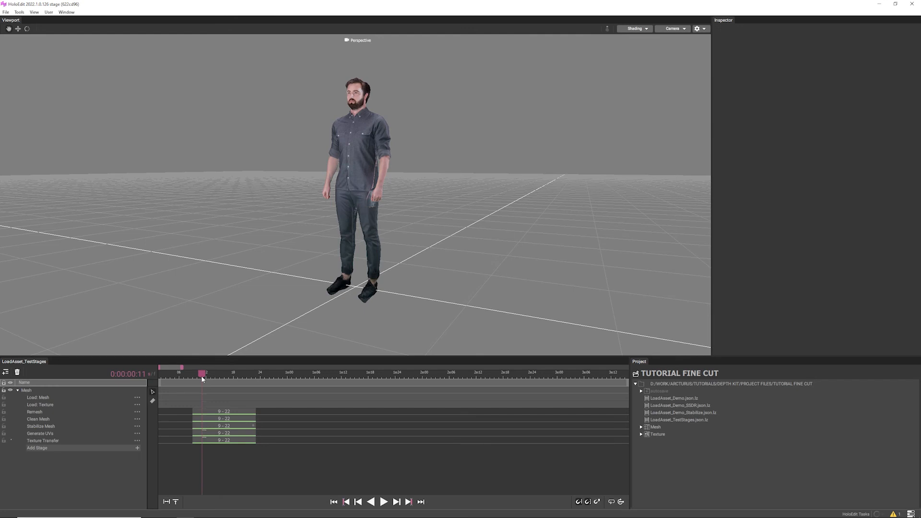
{"action": "left_click", "coordinate": [137, 449]}
{"action": "left_click", "coordinate": [154, 404]}
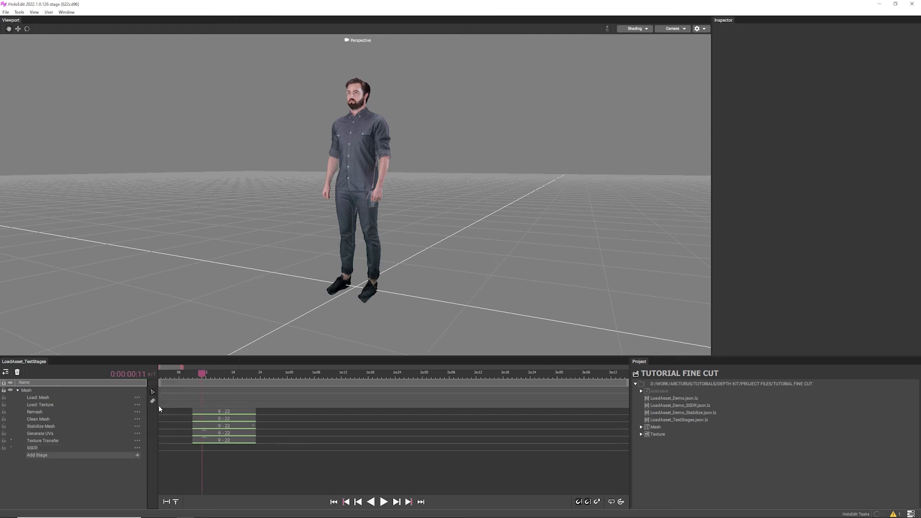
Add an interval over the full frame range 0–300 on the SSDR stage.
{"action": "scroll", "coordinate": [221, 459], "scroll_direction": "down", "scroll_amount": 3}
{"action": "scroll", "coordinate": [221, 460], "scroll_direction": "down", "scroll_amount": 3}
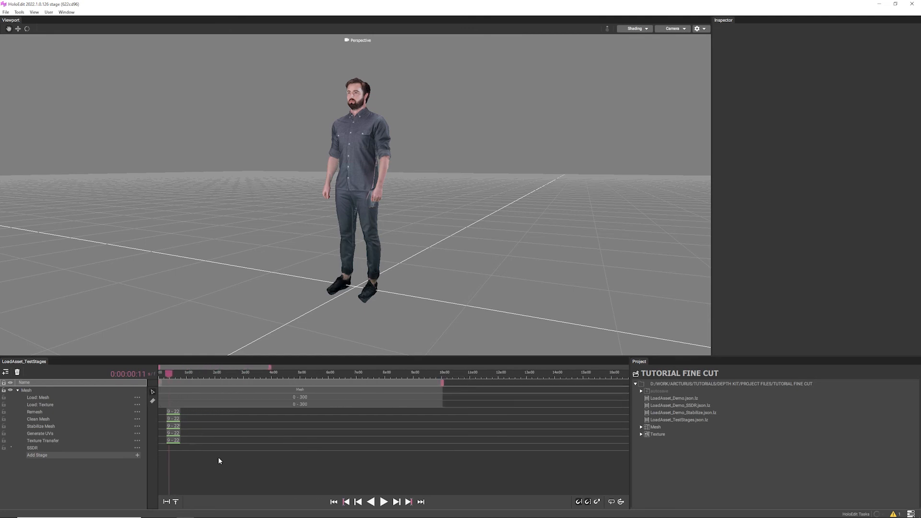
{"action": "left_click_drag", "start_coordinate": [443, 447], "coordinate": [168, 447]}
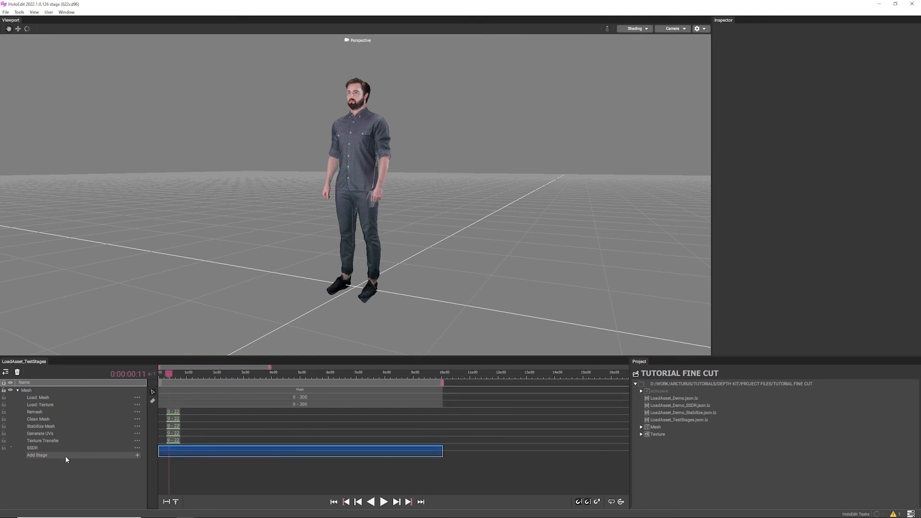
{"action": "right_click", "coordinate": [422, 450]}
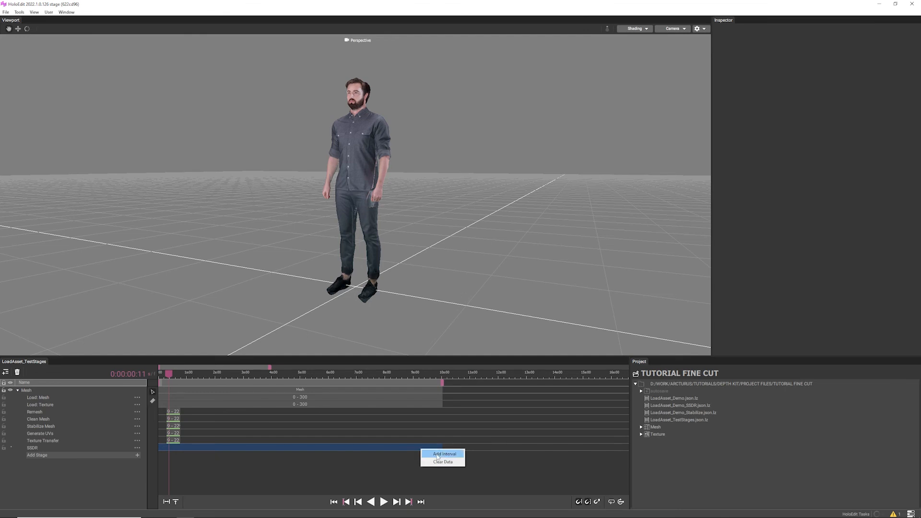
{"action": "left_click", "coordinate": [443, 454]}
Add intervals over frames 24–300 on the Remesh, Clean Mesh, Stabilize Mesh, Generate UVs and Texture Transfer stages.
{"action": "left_click_drag", "start_coordinate": [442, 413], "coordinate": [182, 438]}
{"action": "right_click", "coordinate": [216, 427]}
{"action": "left_click", "coordinate": [218, 430]}
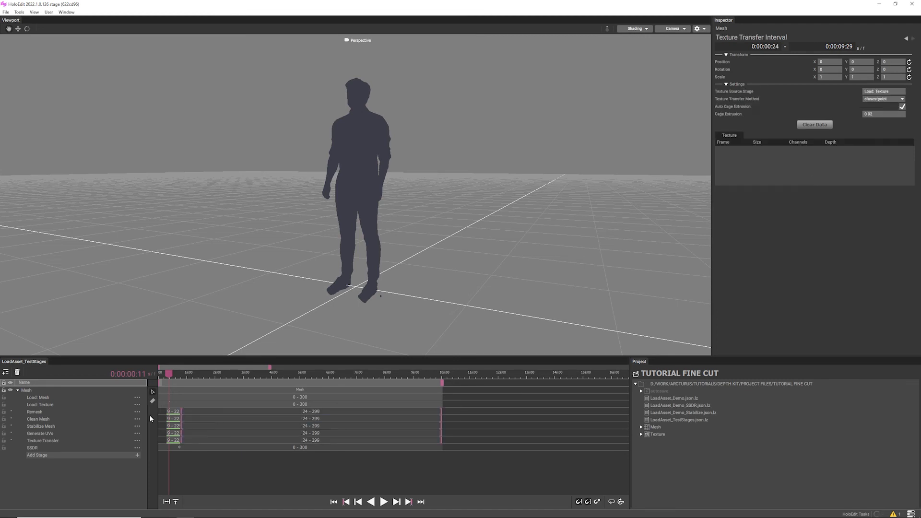
{"action": "left_click", "coordinate": [442, 413]}
{"action": "key", "text": "ctrl+z"}
Add intervals over frames 1–8 on the Remesh through Texture Transfer stages and extend the long intervals to start at frame 23.
{"action": "left_click_drag", "start_coordinate": [170, 412], "coordinate": [159, 441]}
{"action": "right_click", "coordinate": [167, 418]}
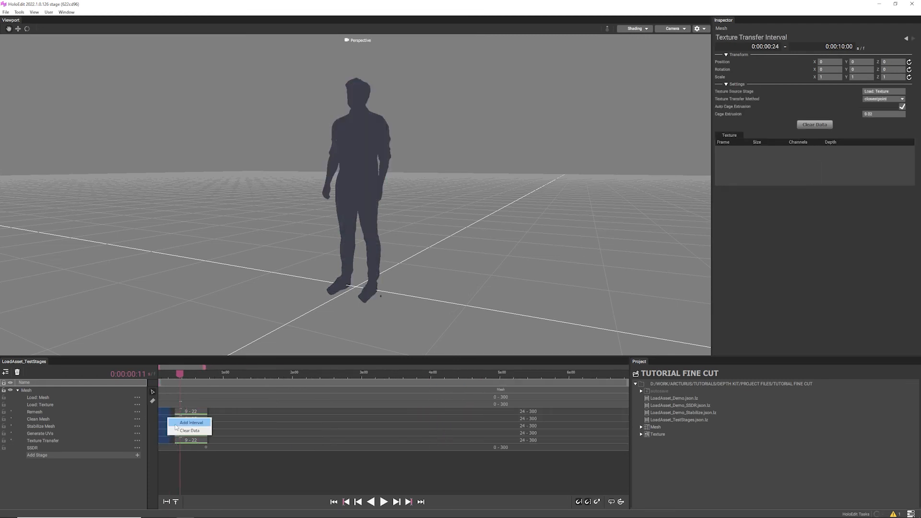
{"action": "left_click", "coordinate": [175, 426]}
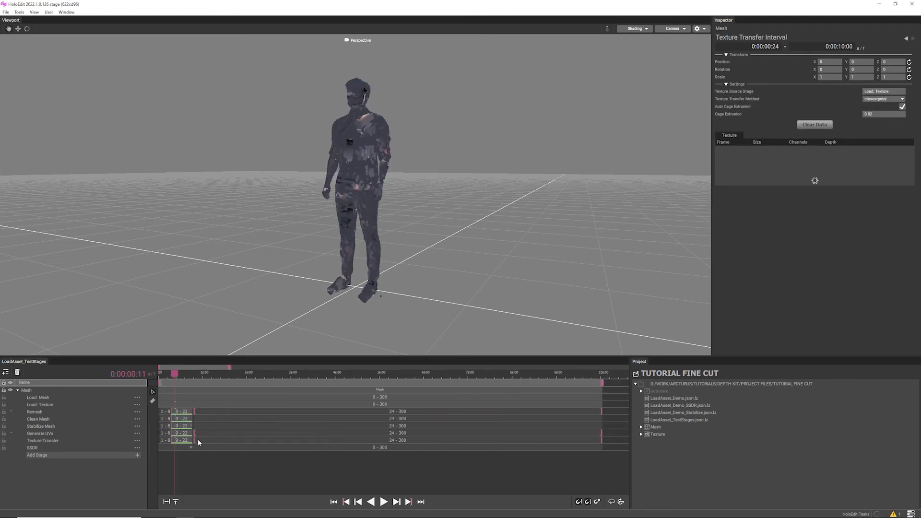
{"action": "left_click_drag", "start_coordinate": [538, 480], "coordinate": [403, 410]}
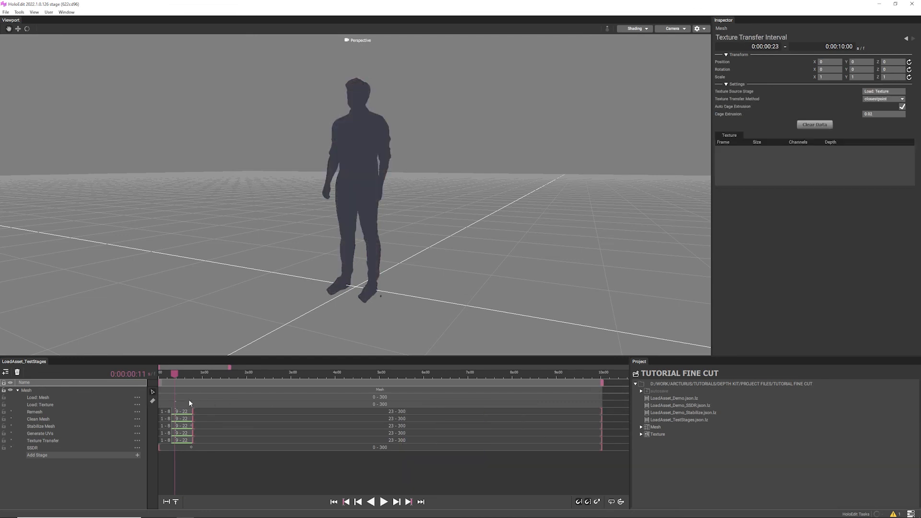
Select the unprocessed intervals on the Remesh through Texture Transfer stages and process them.
{"action": "left_click", "coordinate": [165, 412]}
{"action": "left_click", "coordinate": [165, 426]}
{"action": "left_click", "coordinate": [166, 433]}
{"action": "left_click", "coordinate": [166, 440]}
{"action": "right_click", "coordinate": [286, 438]}
{"action": "left_click", "coordinate": [298, 442]}
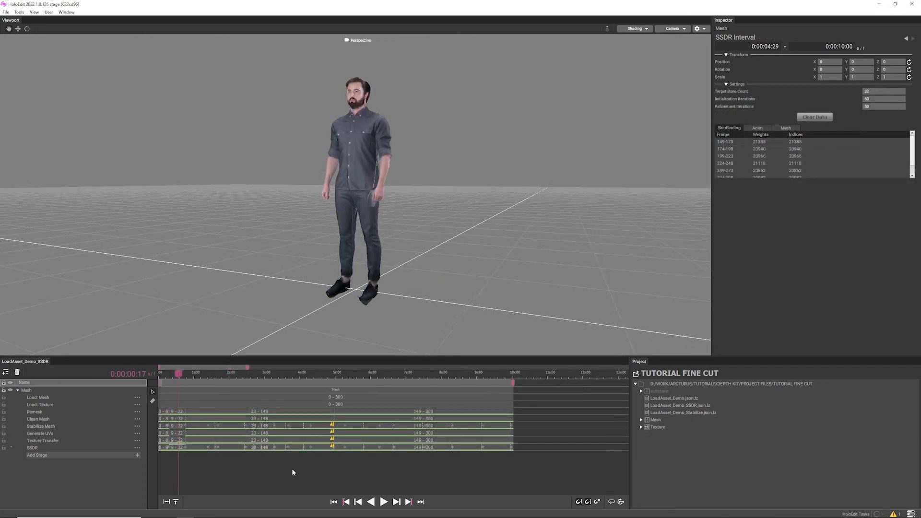
Set up a composition export with a Streaming output sequence using default settings and HoloStream Staging, accepting the billing terms.
{"action": "left_click", "coordinate": [6, 12]}
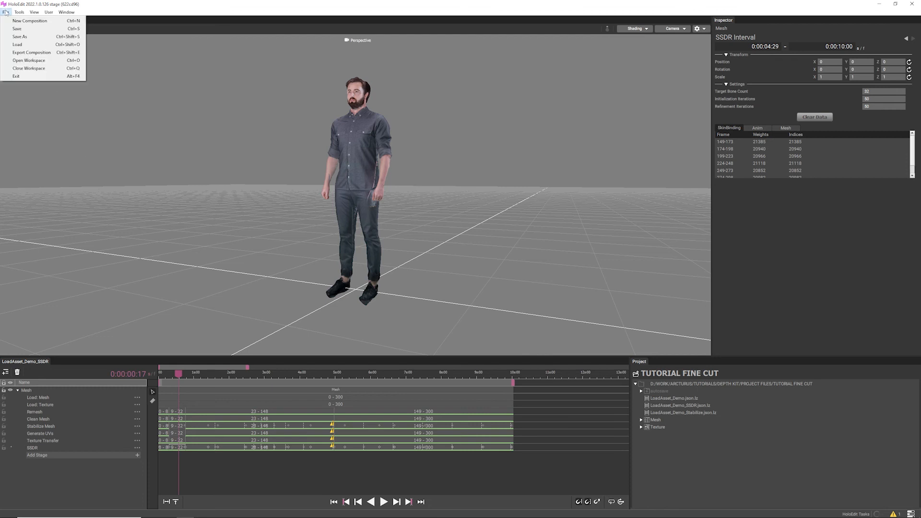
{"action": "left_click", "coordinate": [21, 53]}
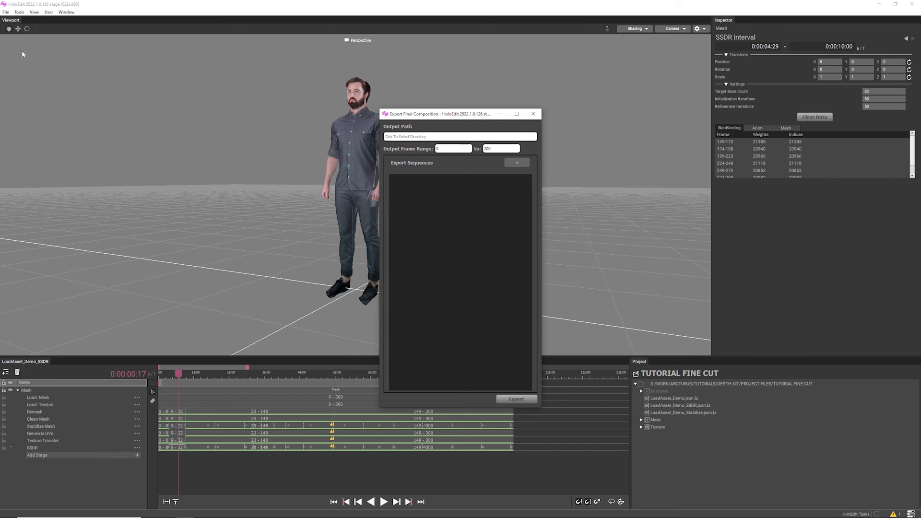
{"action": "left_click", "coordinate": [521, 166]}
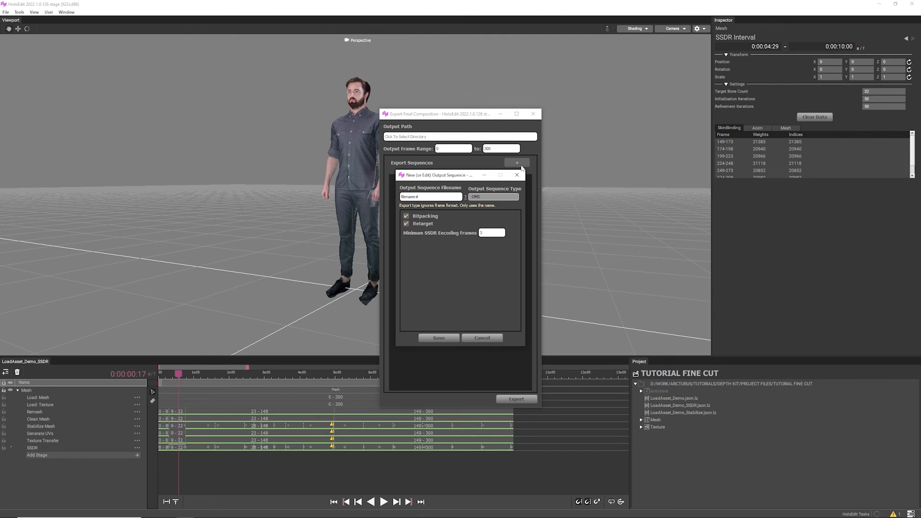
{"action": "left_click", "coordinate": [501, 197]}
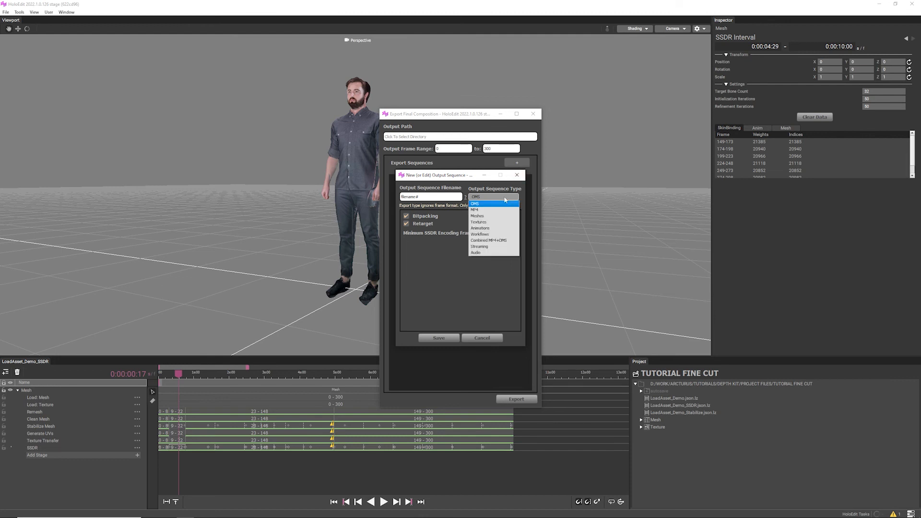
{"action": "left_click", "coordinate": [497, 245]}
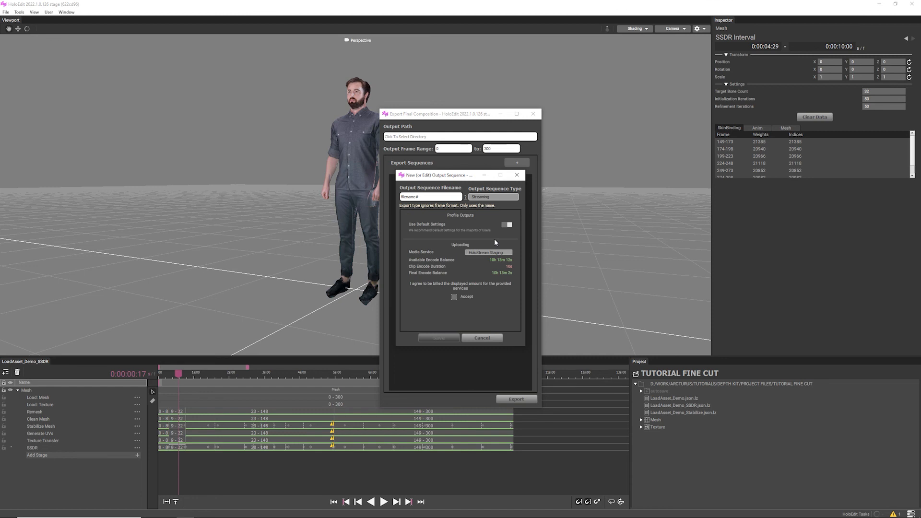
{"action": "left_click", "coordinate": [454, 297]}
{"action": "left_click", "coordinate": [447, 338]}
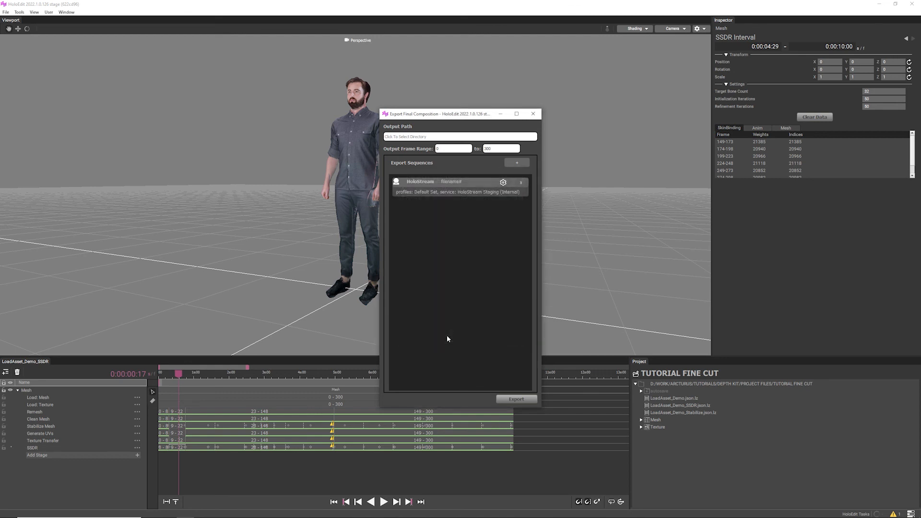
Export the composition to HoloStream and play the uploaded clip in the browser preview.
{"action": "left_click", "coordinate": [517, 399]}
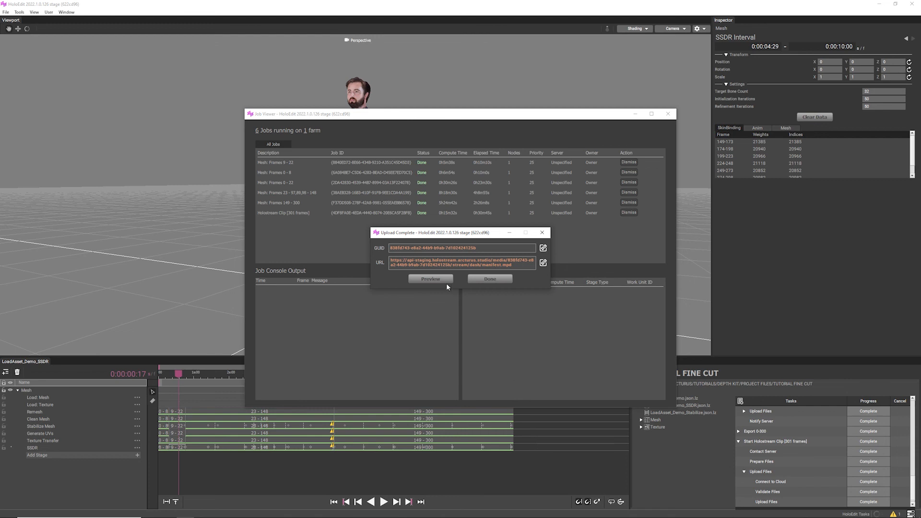
{"action": "left_click", "coordinate": [430, 279]}
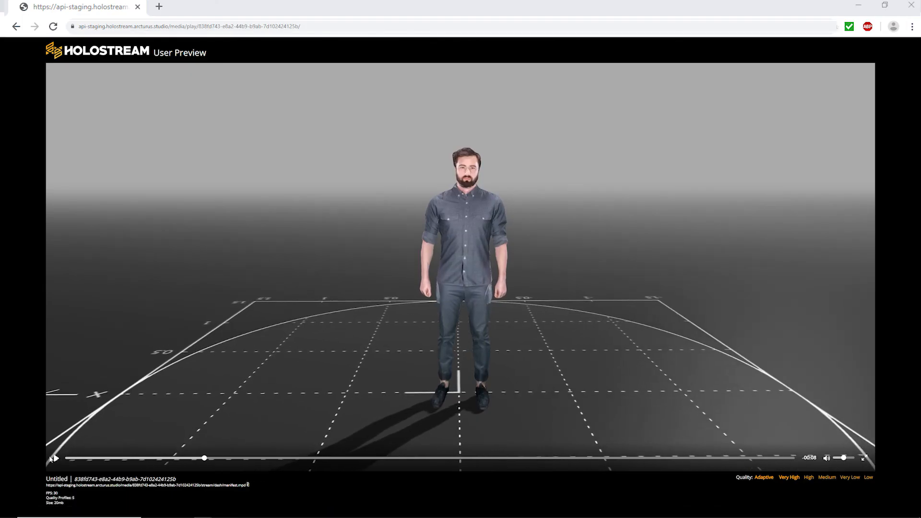
{"action": "left_click", "coordinate": [53, 458]}
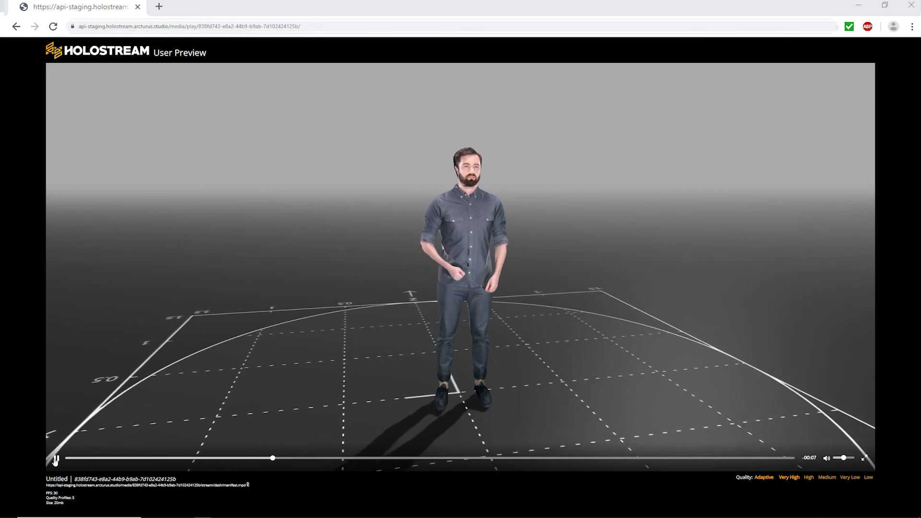